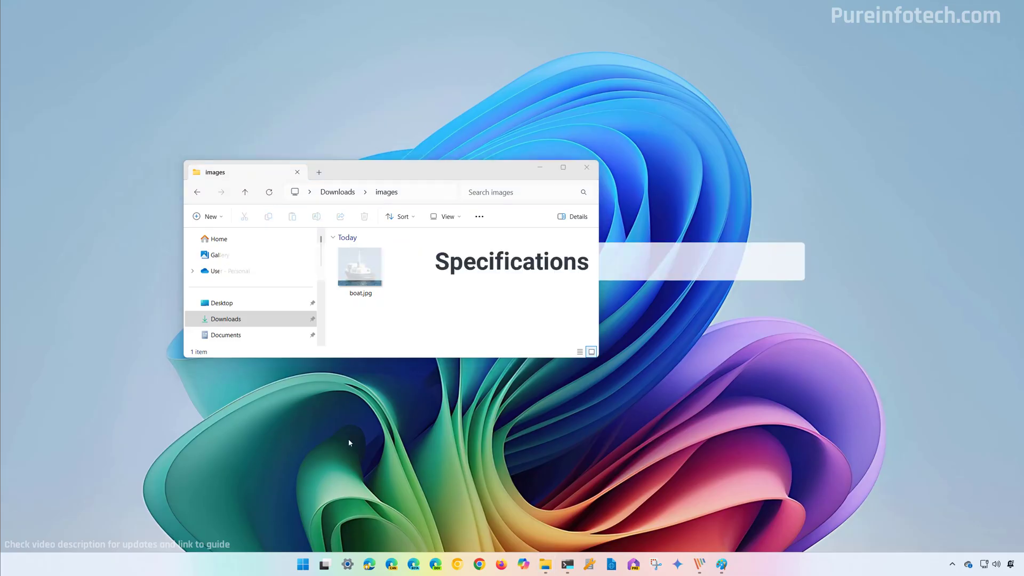
Step: Check the Windows version with winver, then close the version information
key(super+r)
text(winve)
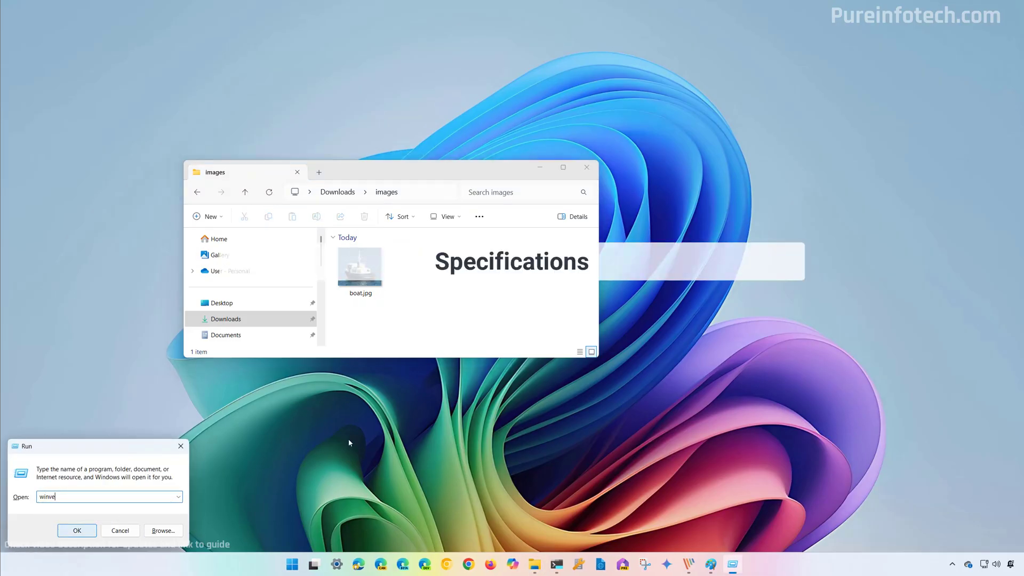
text(r)
key(Return)
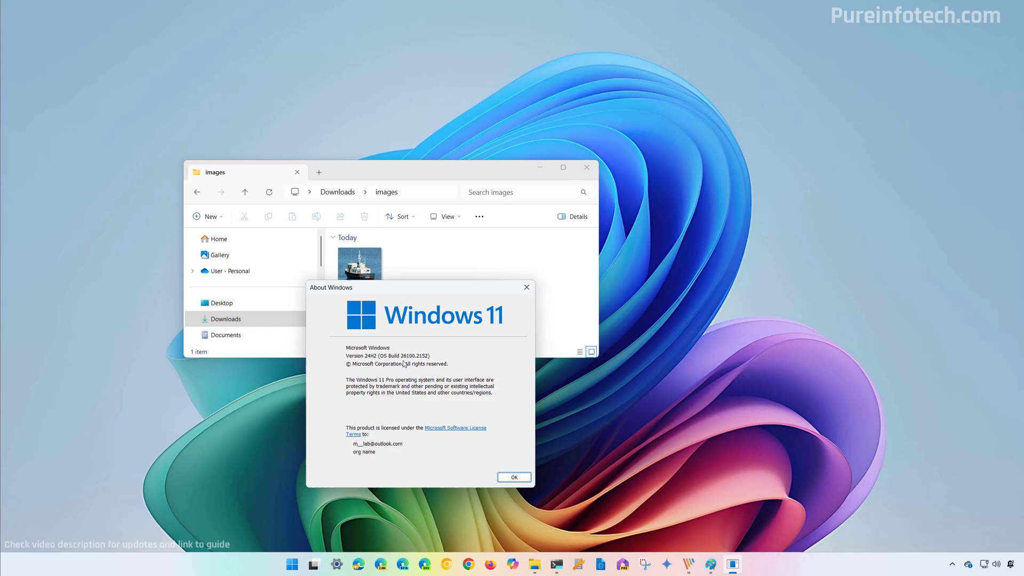
click(526, 288)
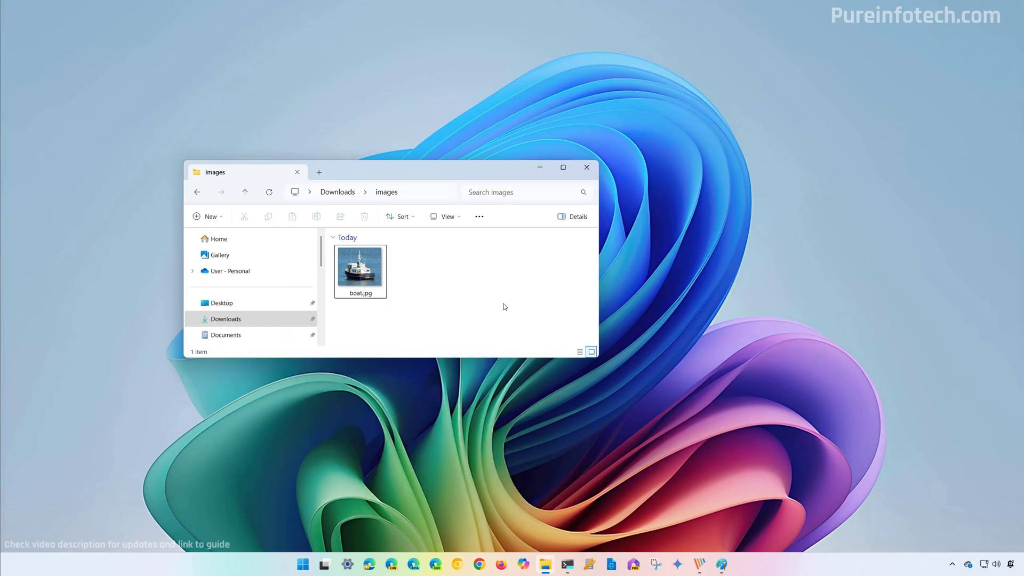
Step: Launch the Photos app from the Start search, then return to the images folder
key(super)
text(photos)
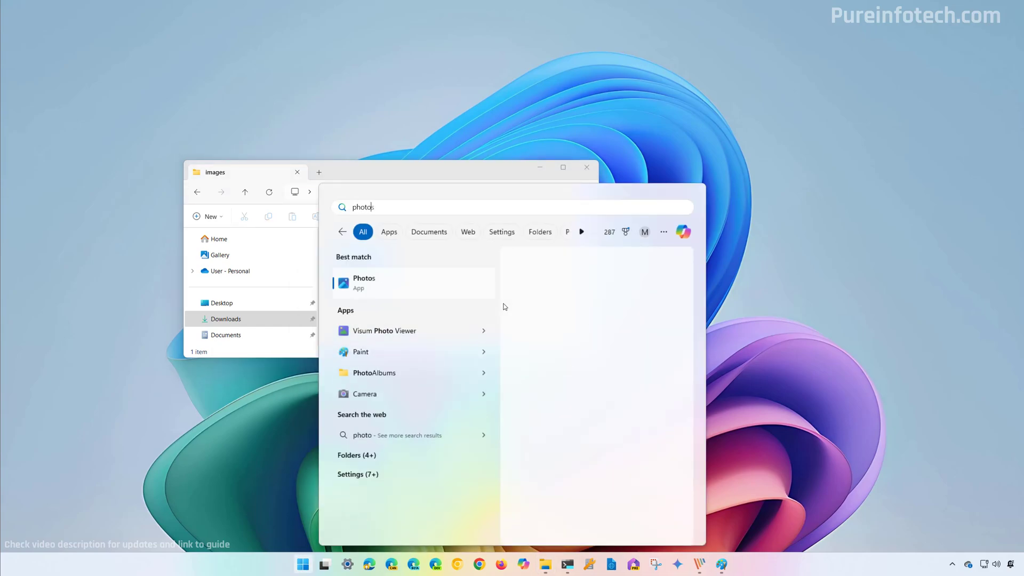
click(428, 281)
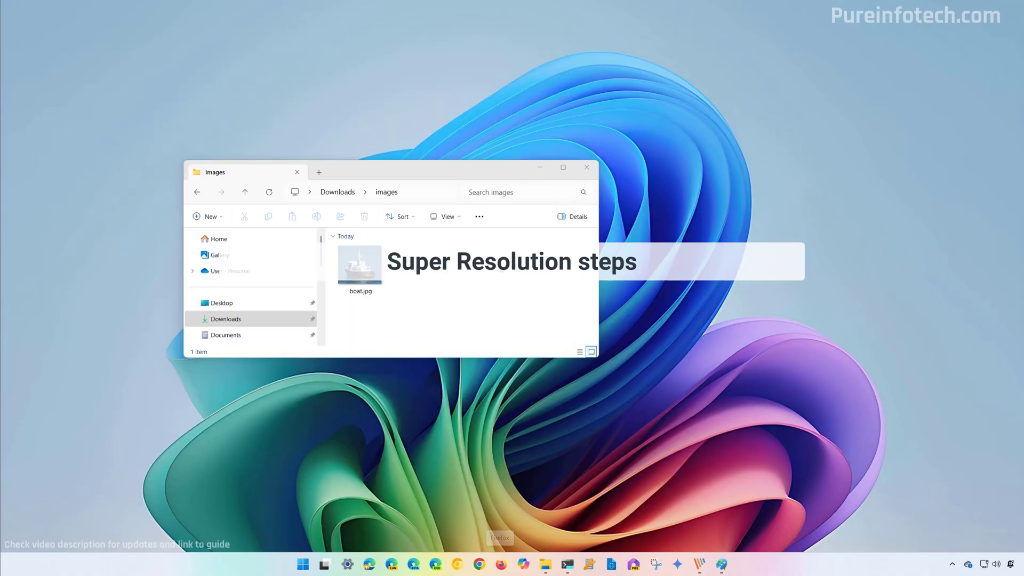
key(super)
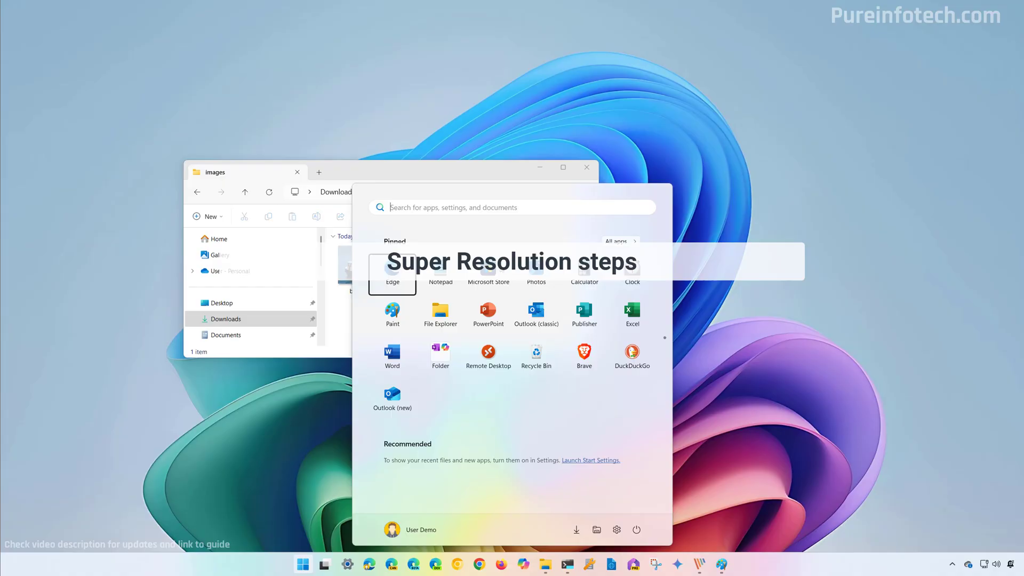
key(super)
key(super)
text(photo)
key(Escape)
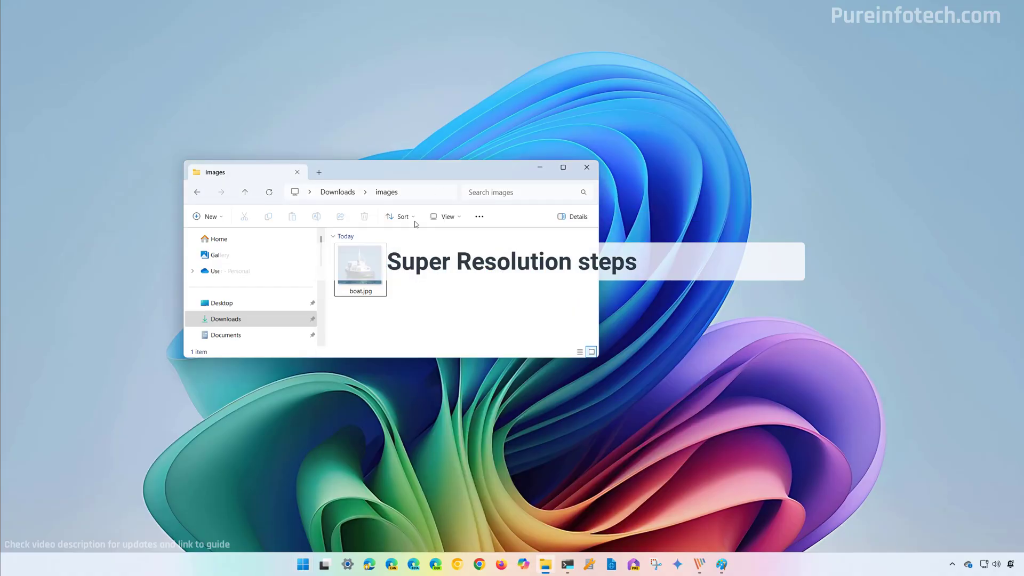
Step: Open boat.jpg from File Explorer in the Photos app
click(371, 273)
right_click(372, 272)
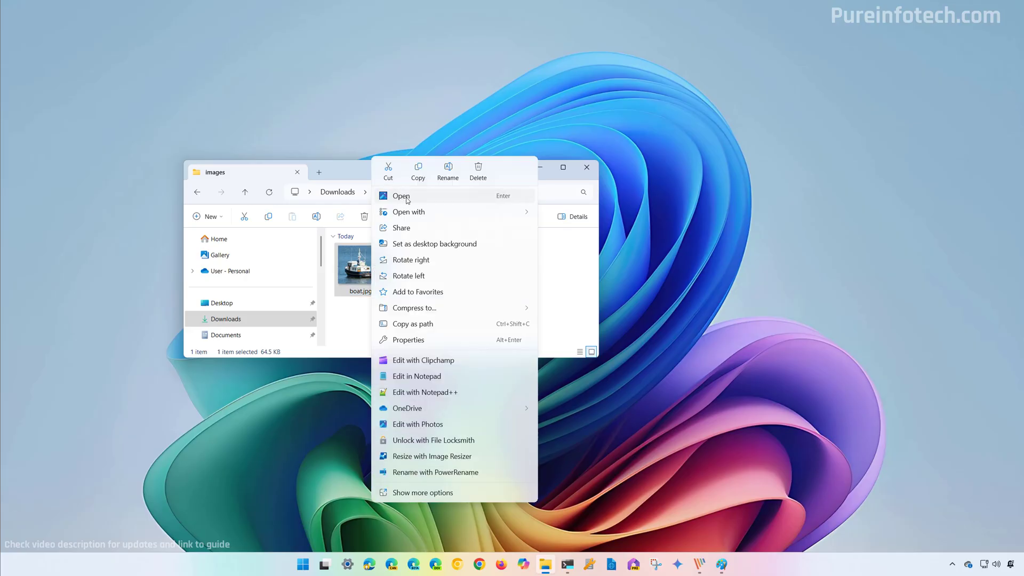
click(401, 195)
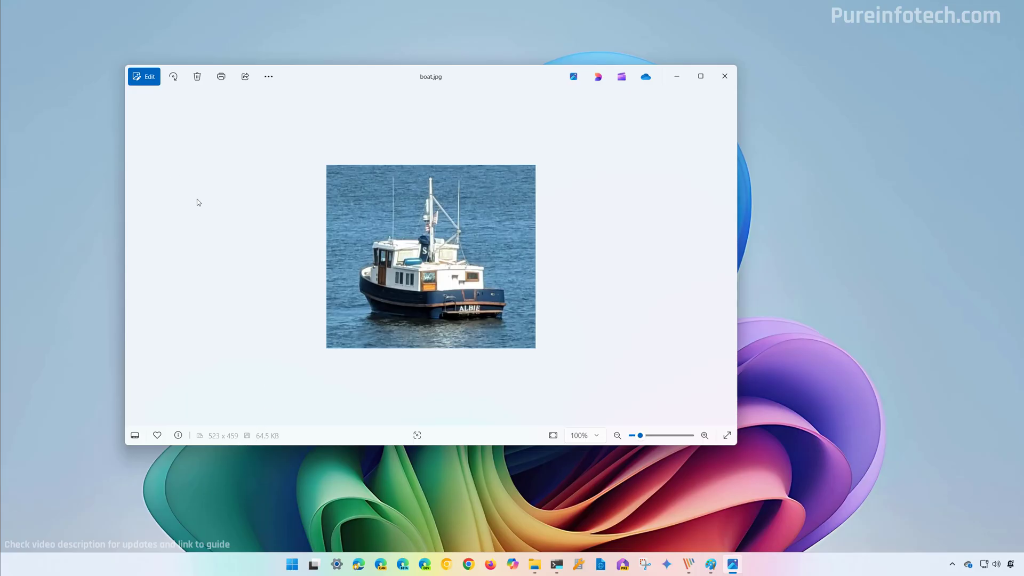
Step: Edit the boat photo and set Super Resolution to 6X (523 x 459 to 3138 x 2754)
click(144, 81)
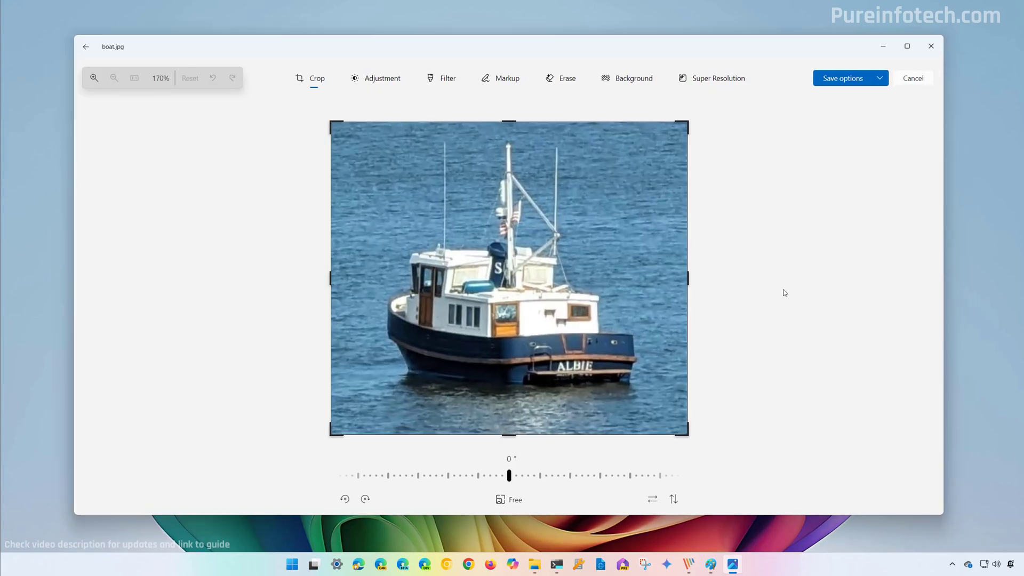
click(711, 80)
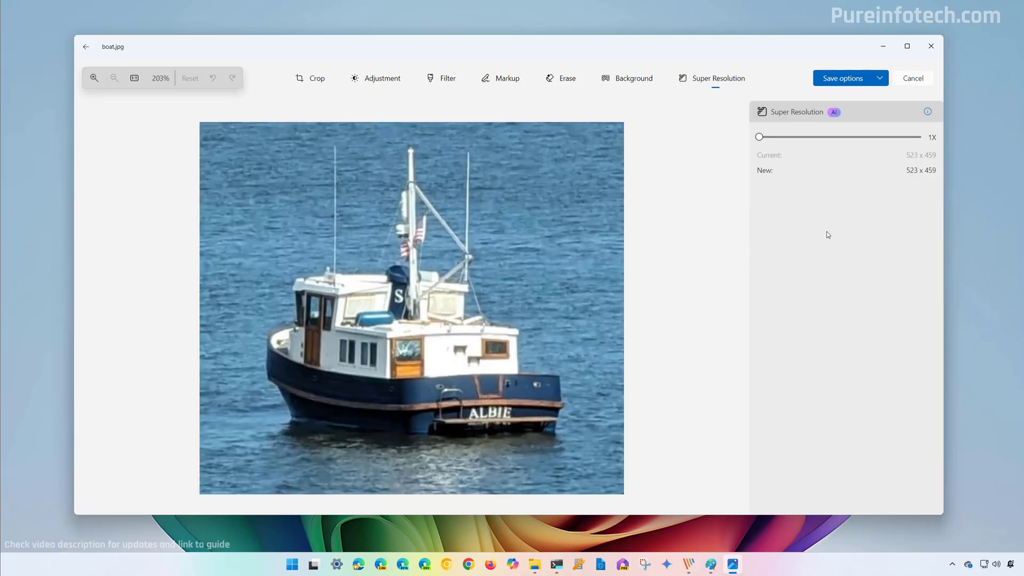
drag(761, 139, 857, 139)
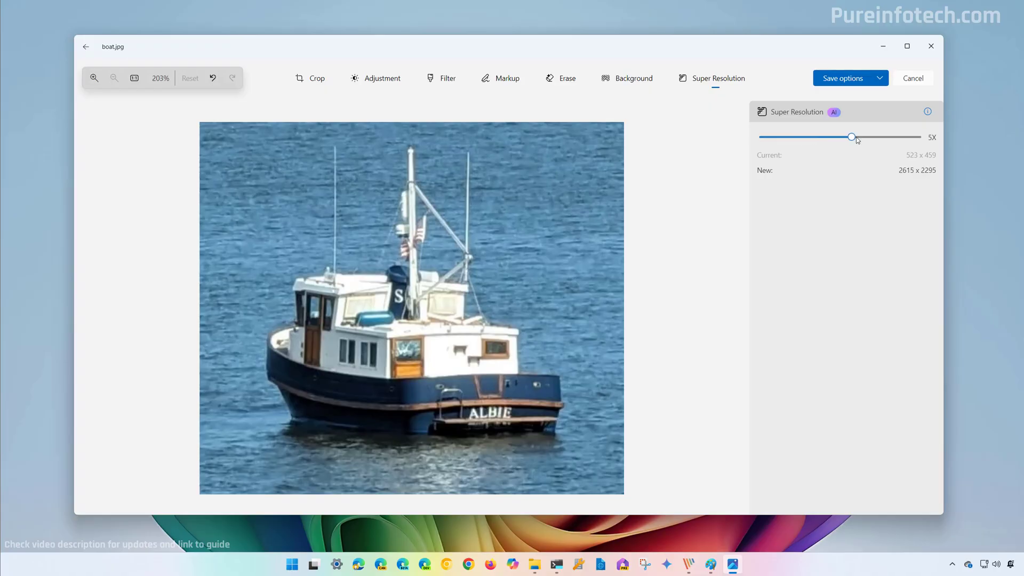
drag(857, 139, 873, 141)
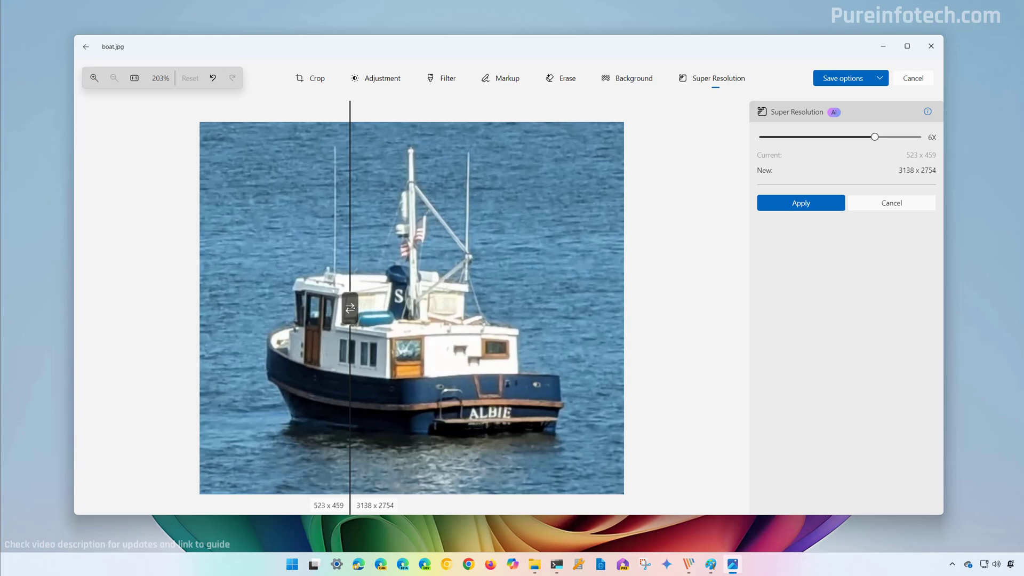
Step: Sweep the before/after divider right and left across the boat to compare original and 6X versions
drag(350, 308, 393, 320)
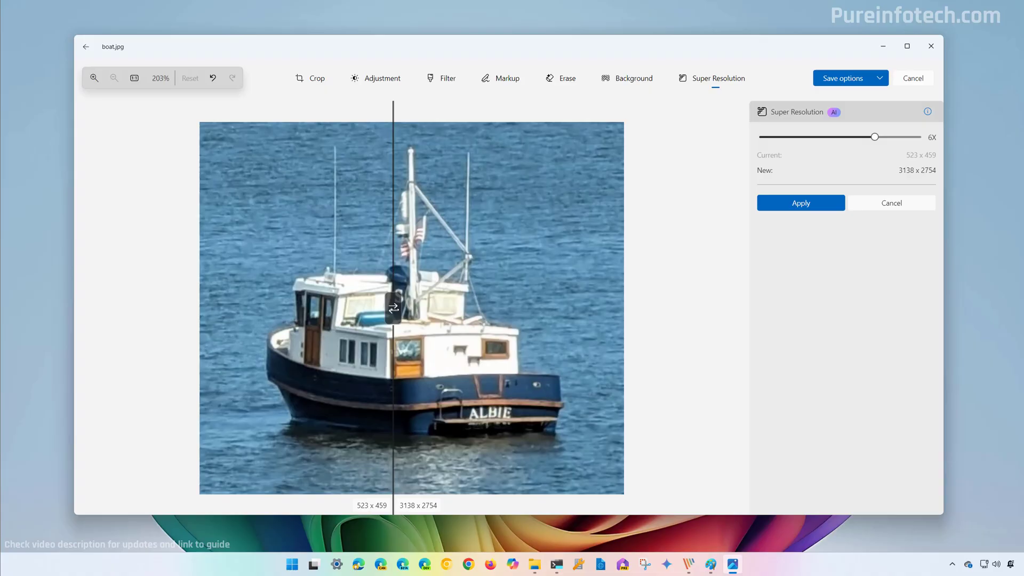
drag(393, 308, 306, 309)
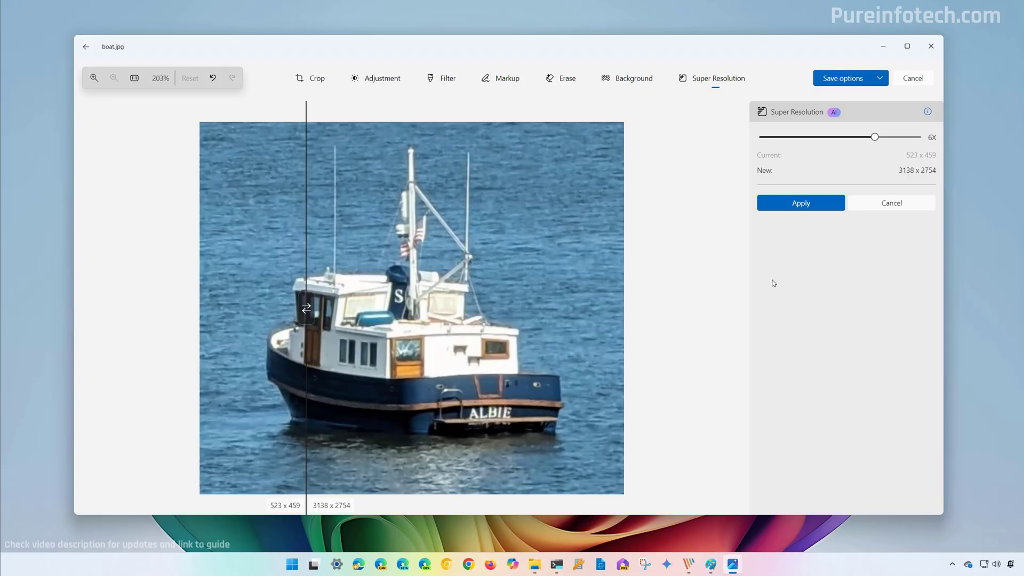
Step: Apply the 6X upscale and save it as a copy named boat-new.jpg
click(802, 208)
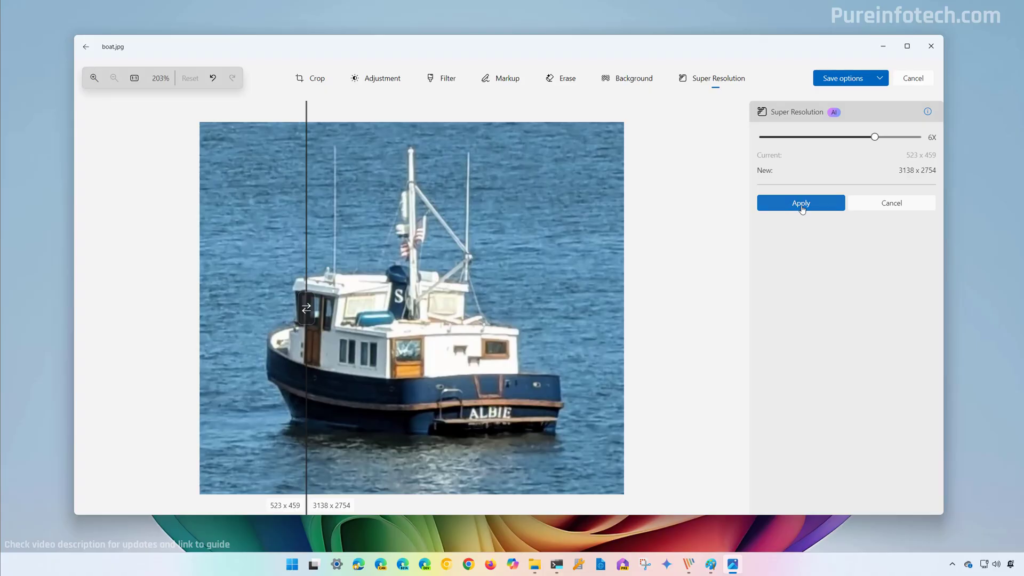
click(847, 80)
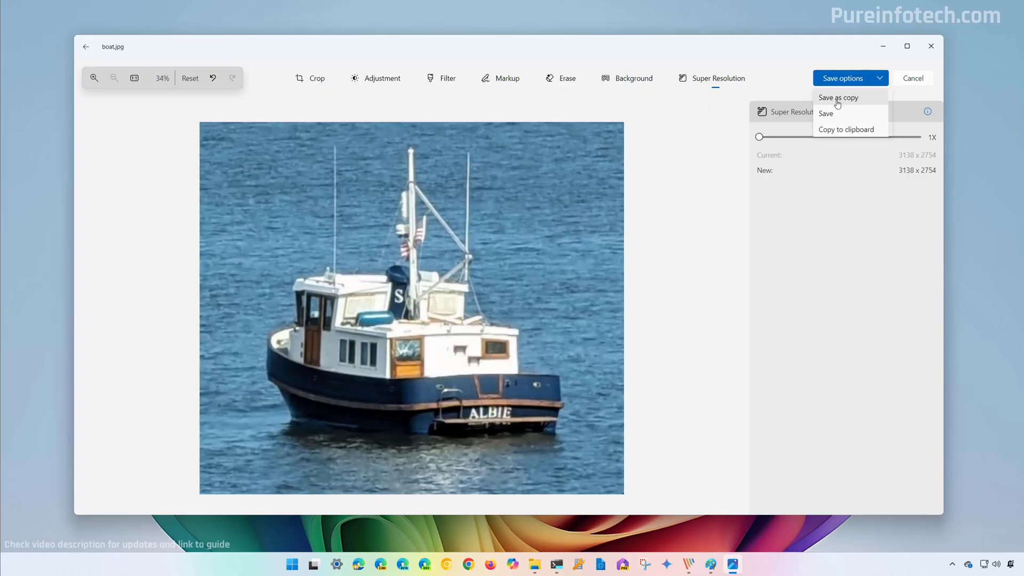
click(837, 99)
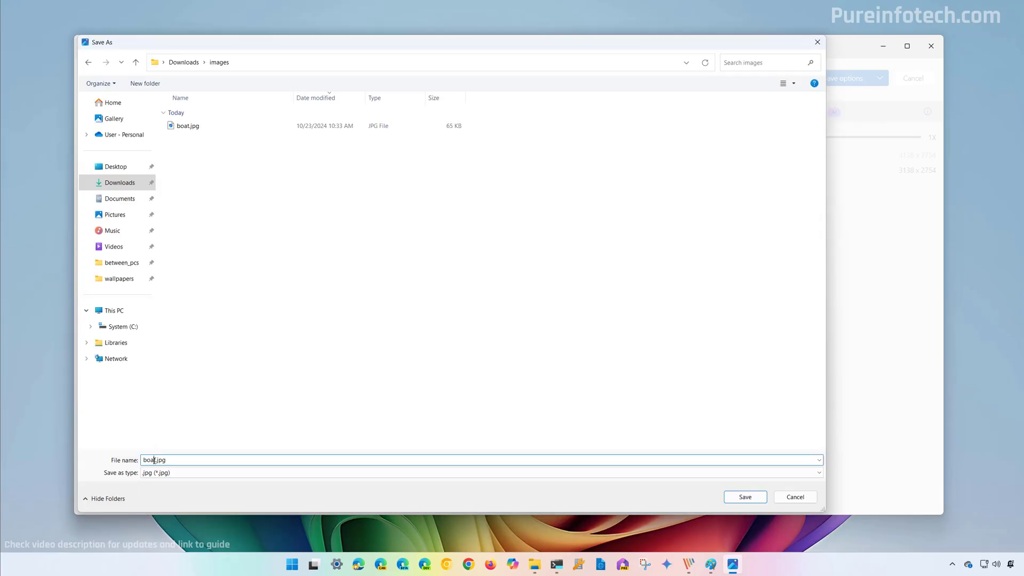
click(154, 460)
text(-new)
click(743, 499)
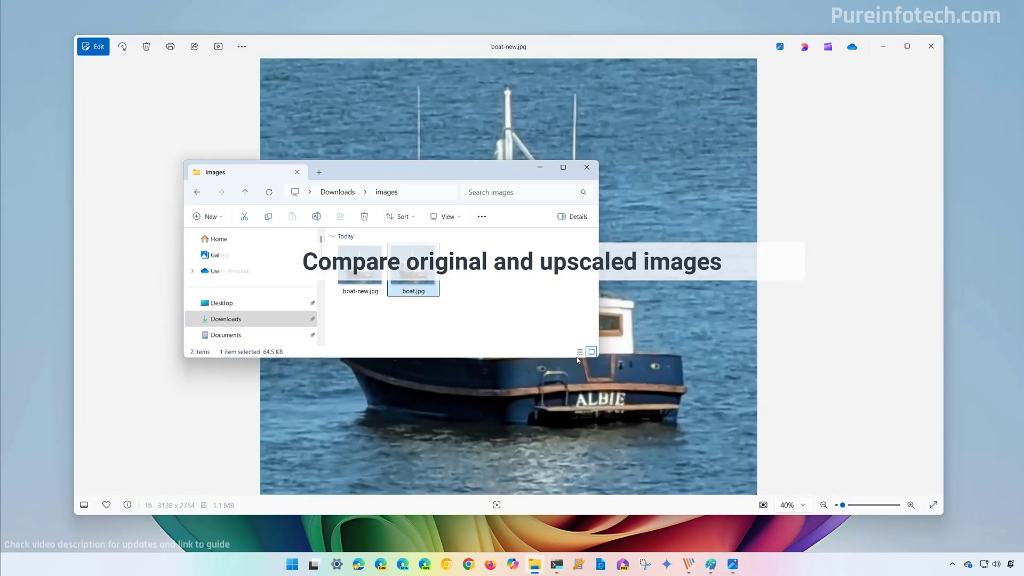
Step: Compare boat-new.jpg's 1.09 MB with boat.jpg's 64.5 KB in Explorer, then bring Photos forward
drag(596, 360, 724, 495)
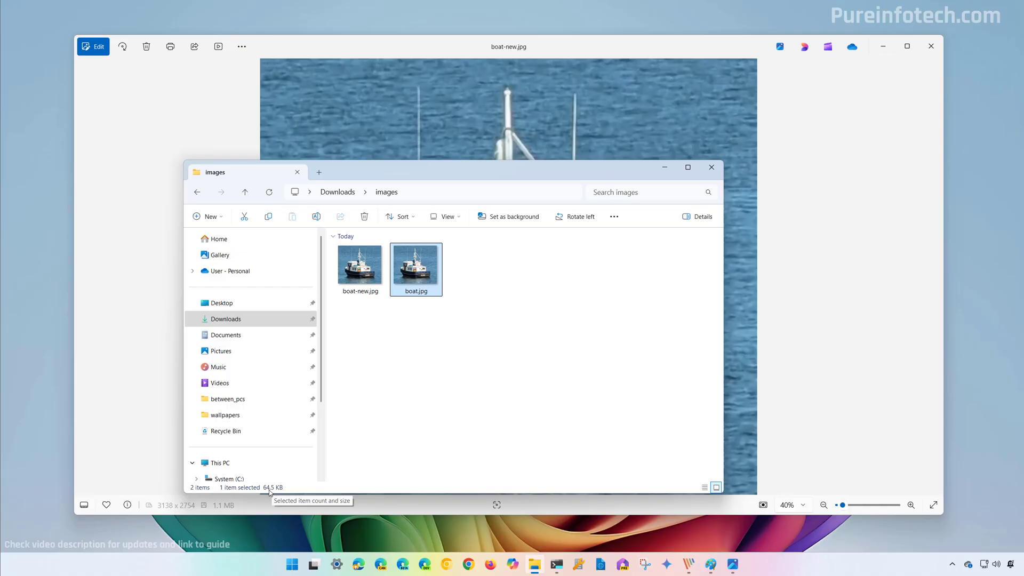
click(359, 267)
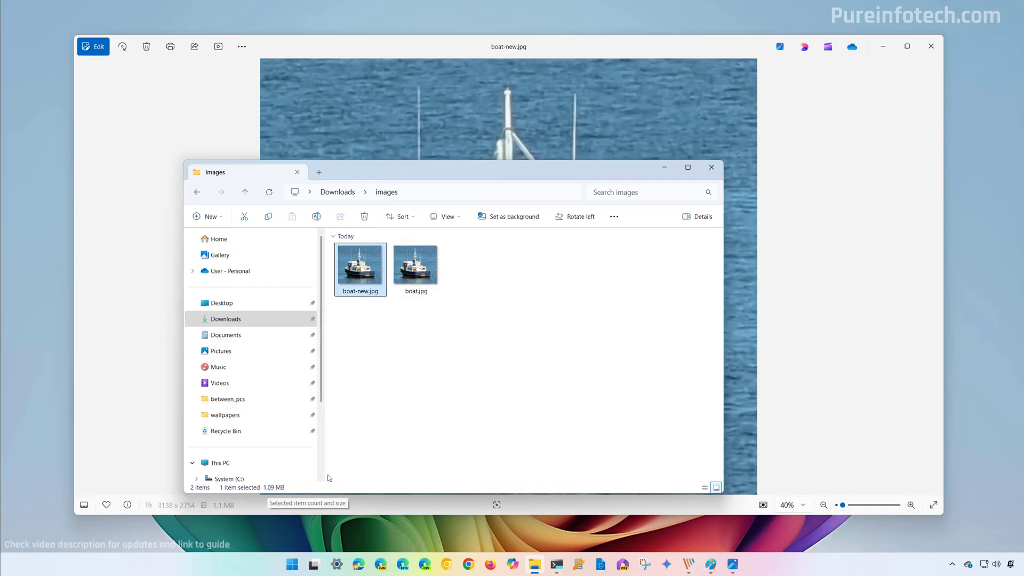
click(846, 196)
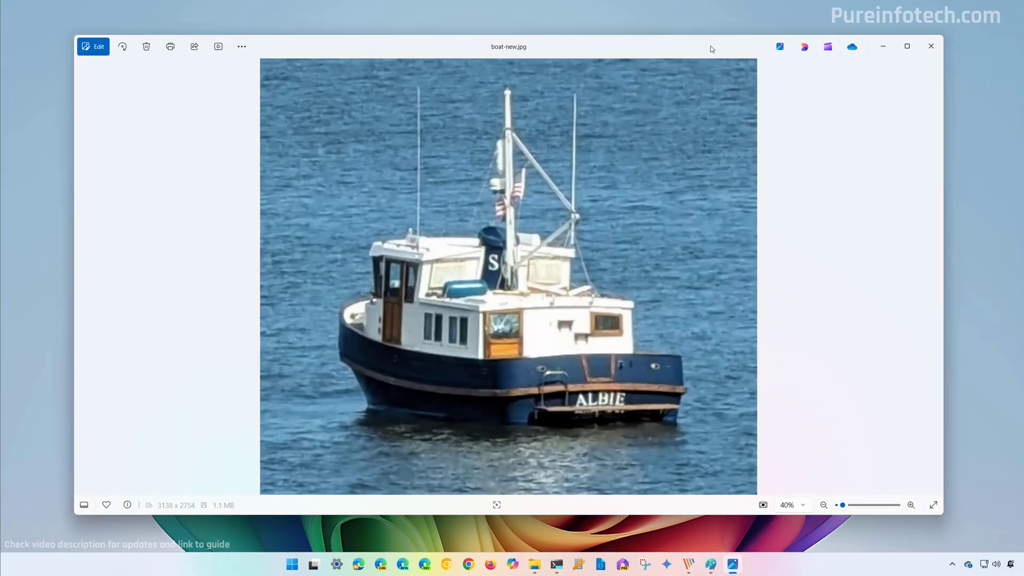
drag(709, 43, 757, 43)
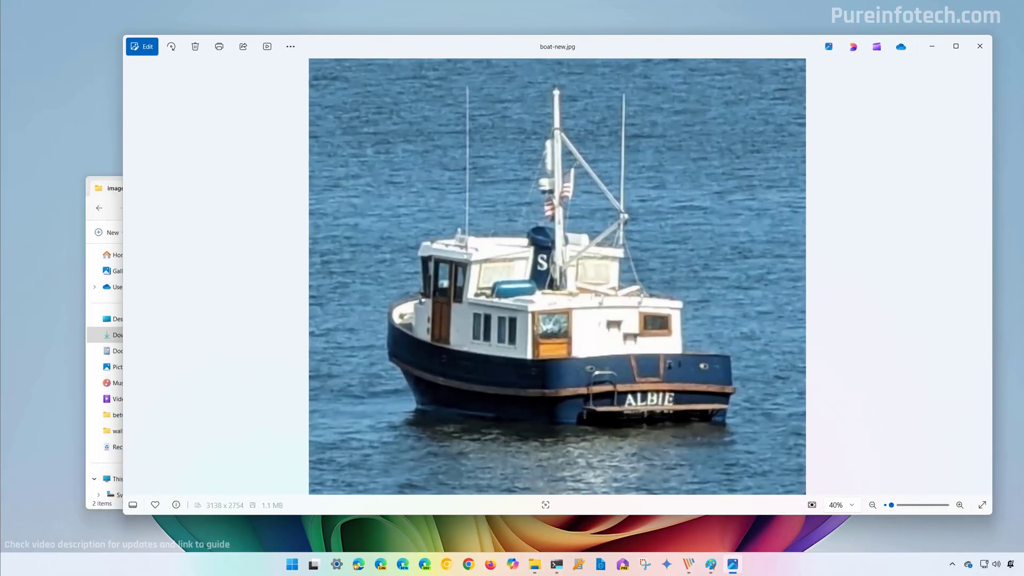
Step: Snap Photos right and Explorer left, open the original boat.jpg, and zoom it to about 243%
key(super+Right)
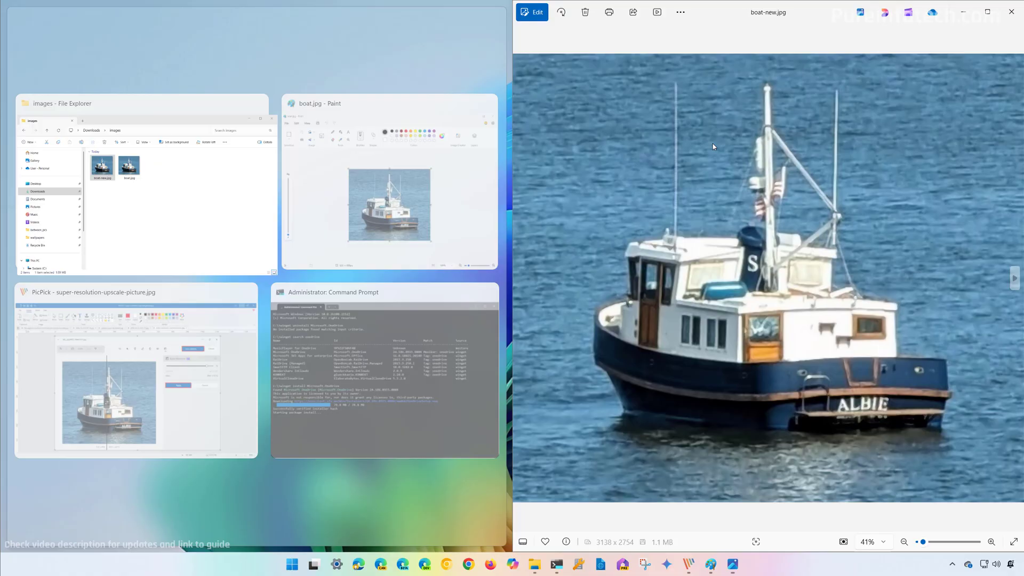
click(240, 121)
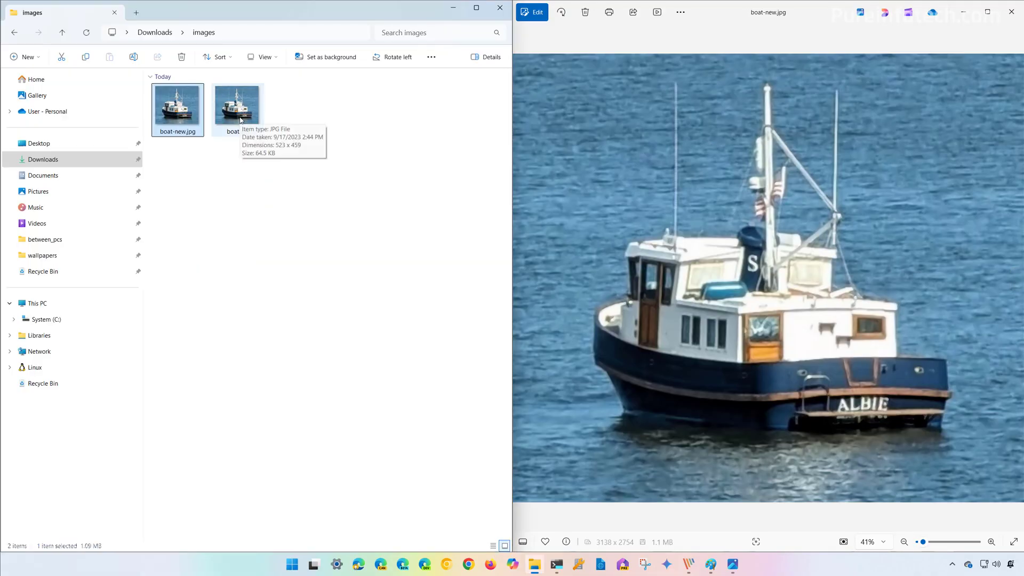
right_click(240, 120)
click(280, 157)
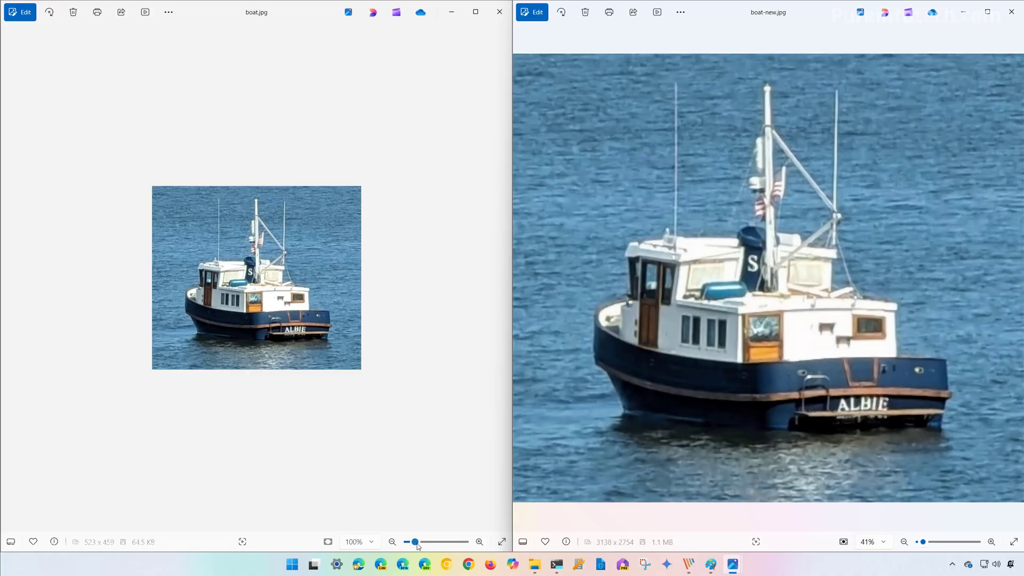
mouse_move(418, 546)
drag(418, 546, 428, 549)
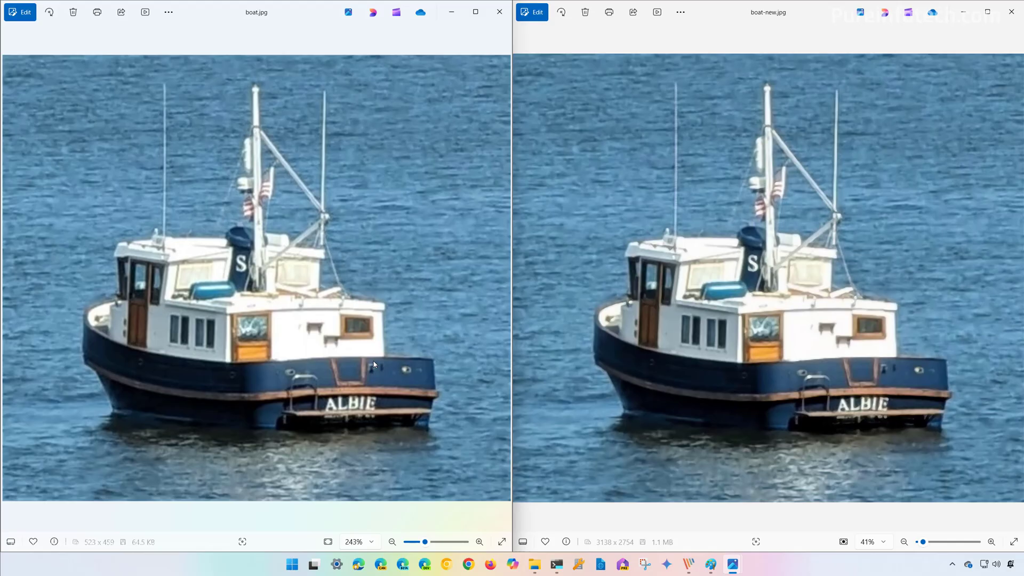
Step: Zoom boat-new.jpg to 100% and the original to about 563%, both on the boat's cabin
click(659, 310)
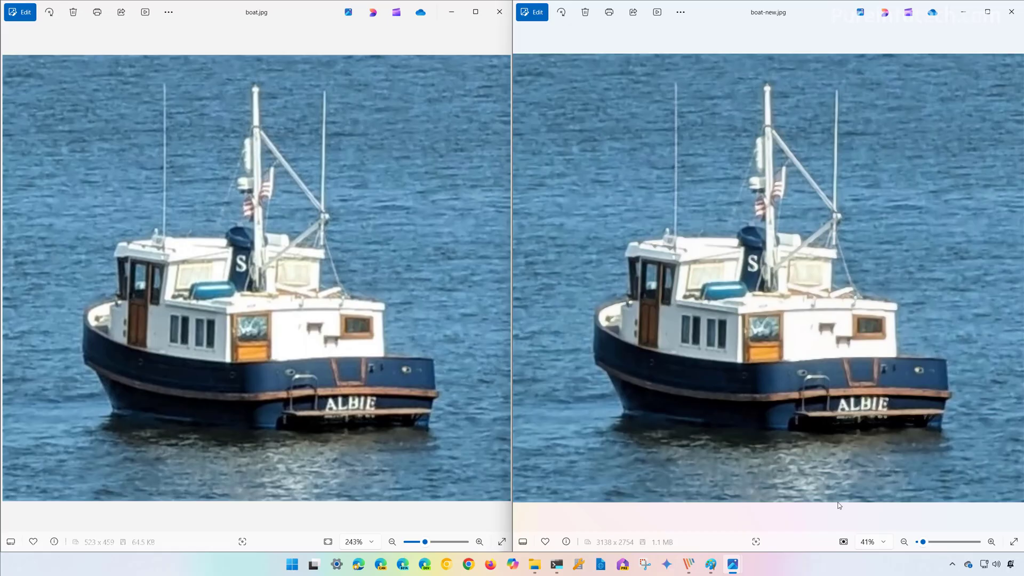
click(884, 542)
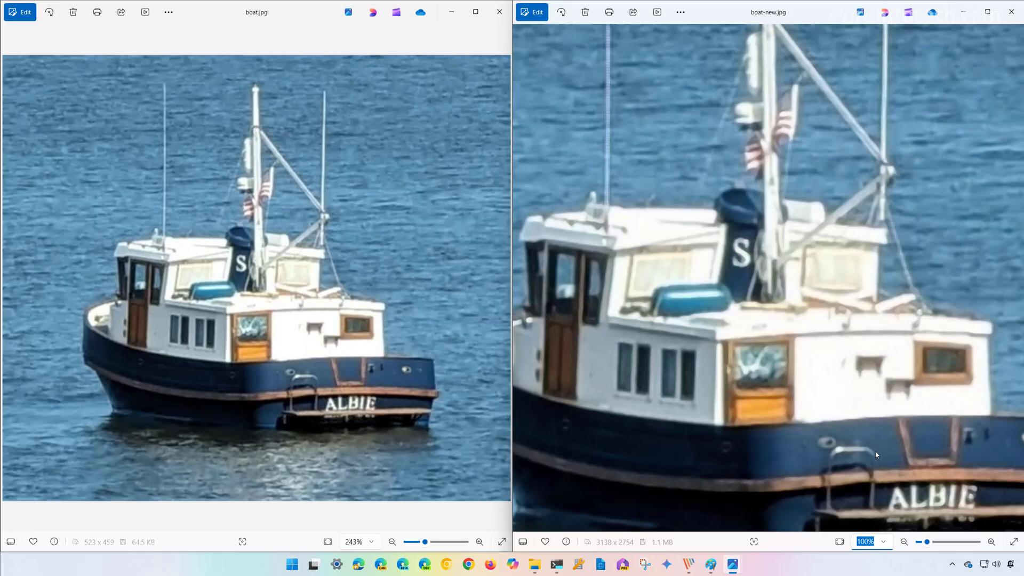
scroll(876, 454, up, 3)
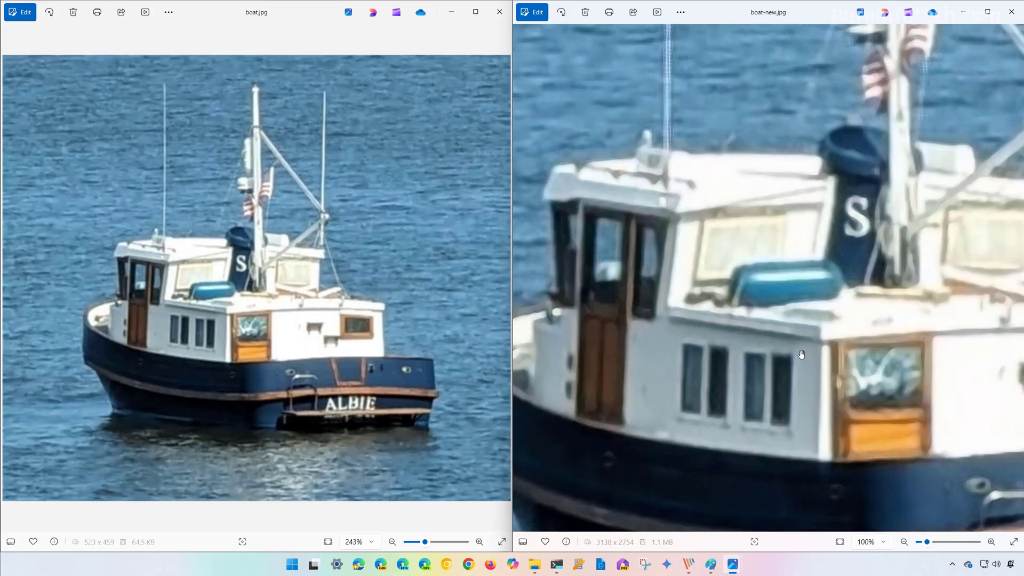
drag(425, 542, 446, 546)
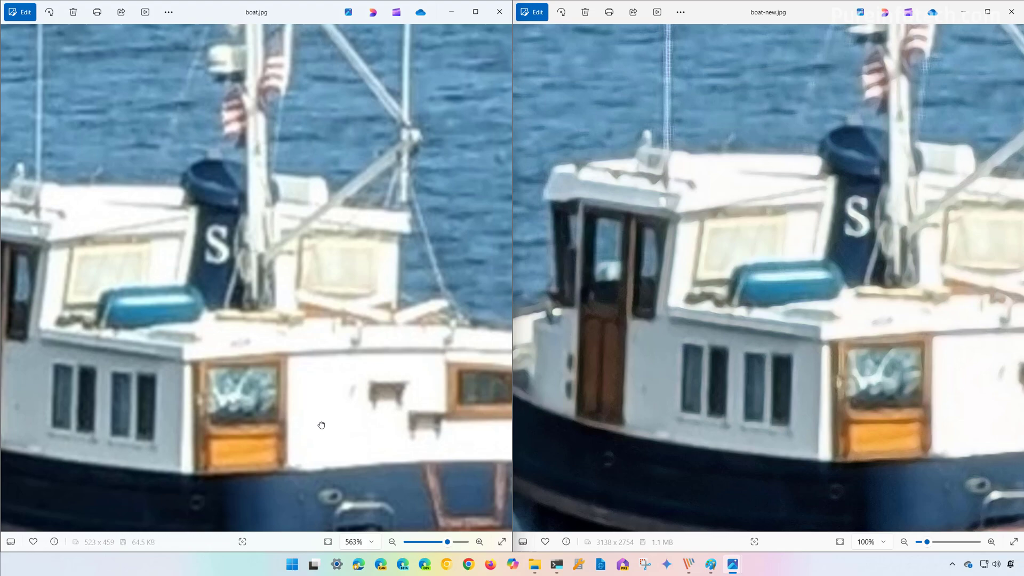
scroll(331, 394, up, 1)
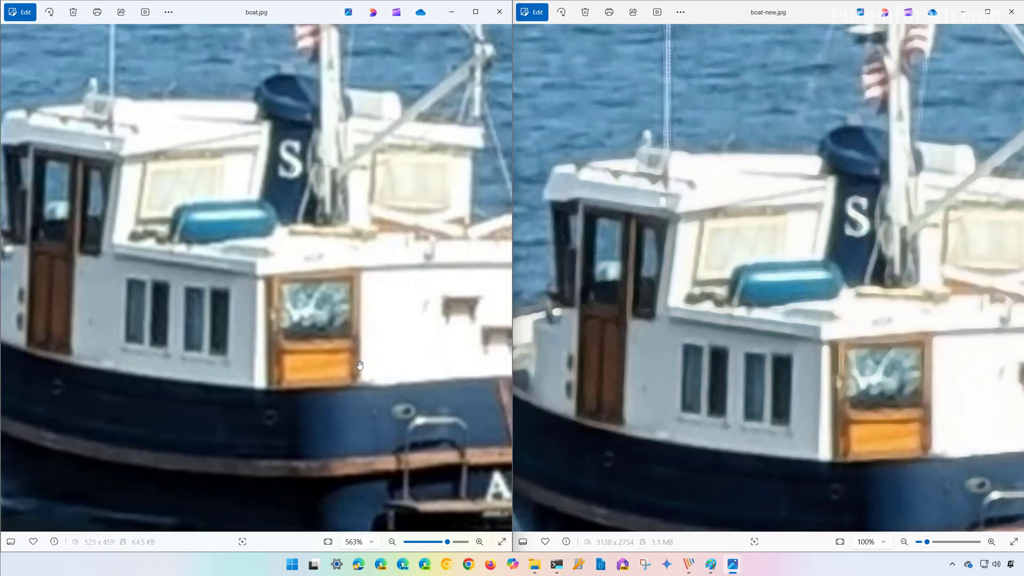